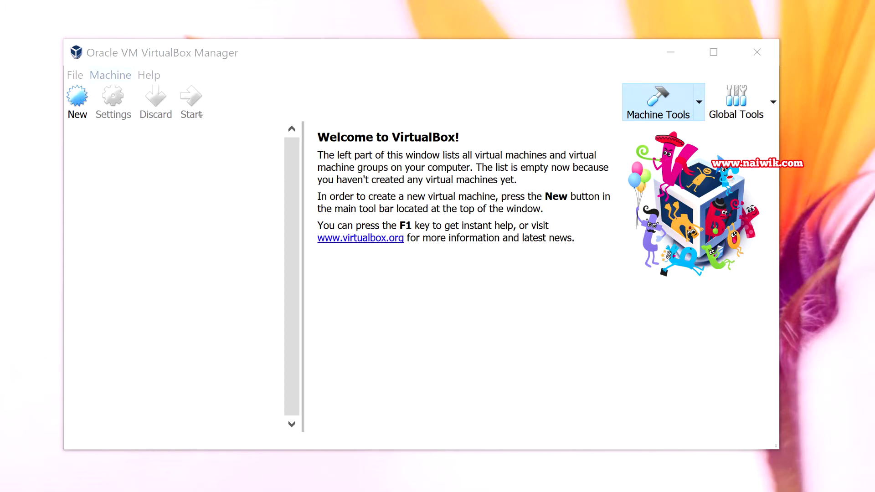
# - Create a new VM named 'Ubuntu 18.04' with version Ubuntu (64-bit), moving on to memory size
pyautogui.click(77, 101)
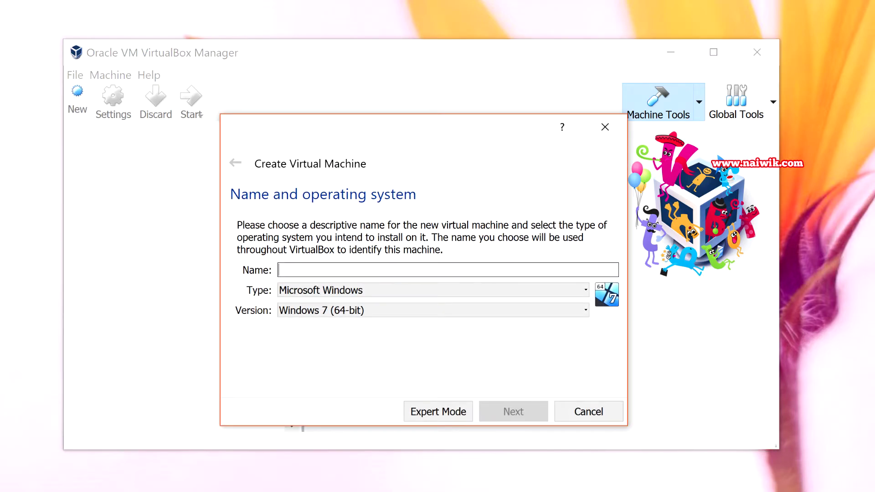
pyautogui.write('Ubuntu 1')
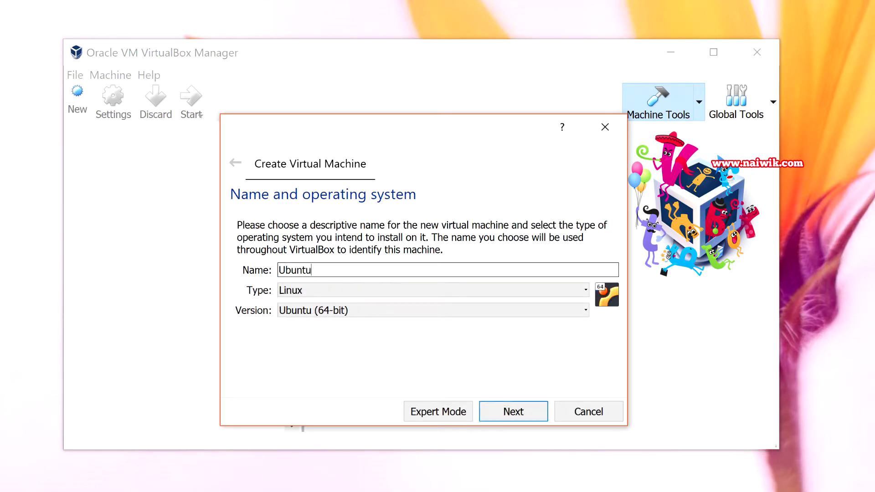
pyautogui.write('8.04')
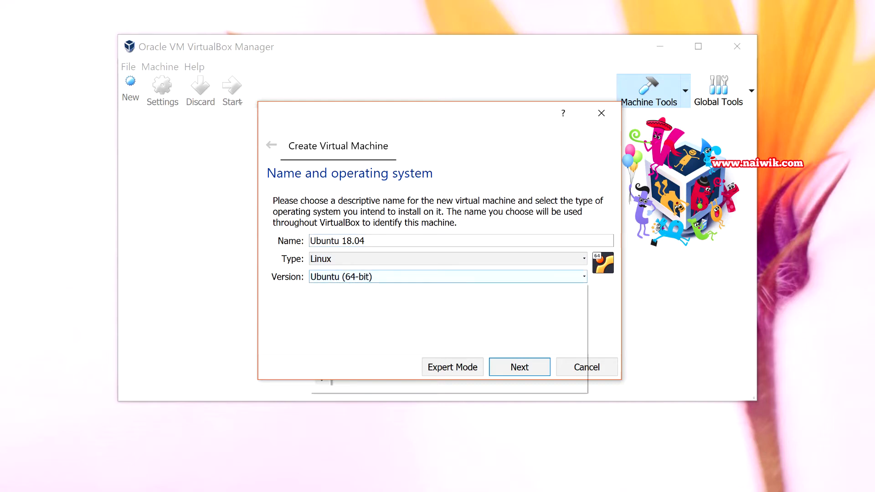
pyautogui.click(447, 276)
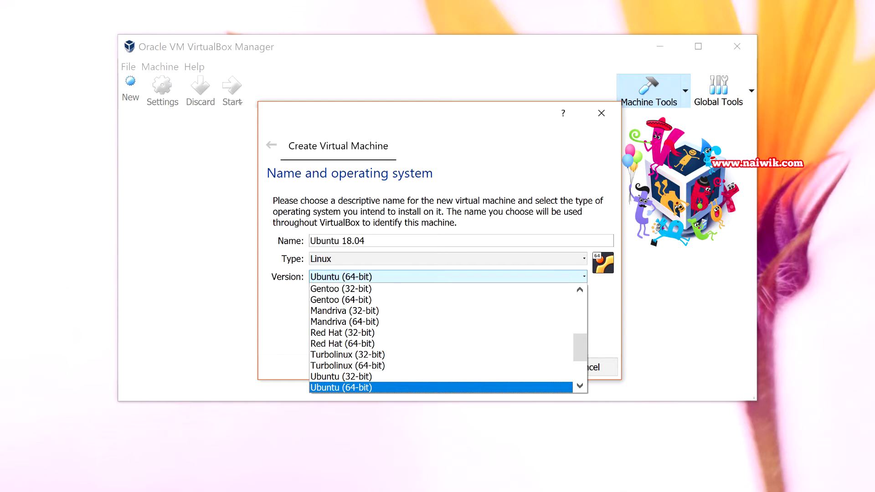
pyautogui.click(331, 387)
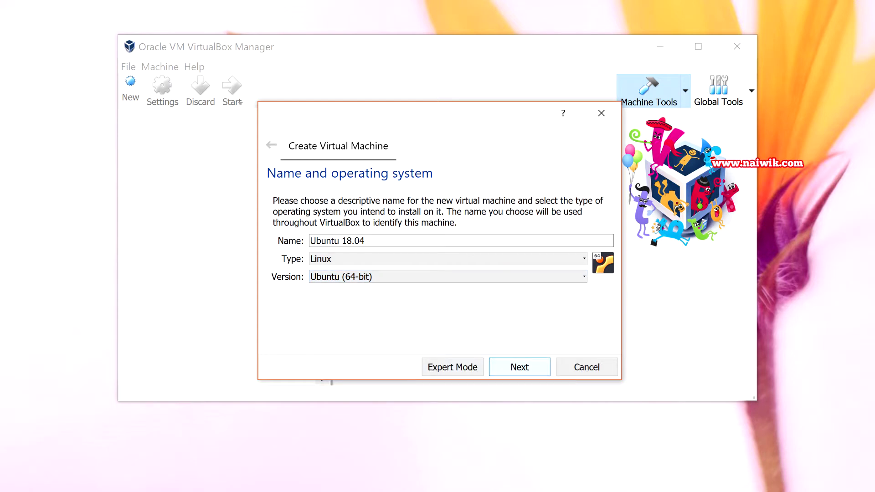
pyautogui.press('Return')
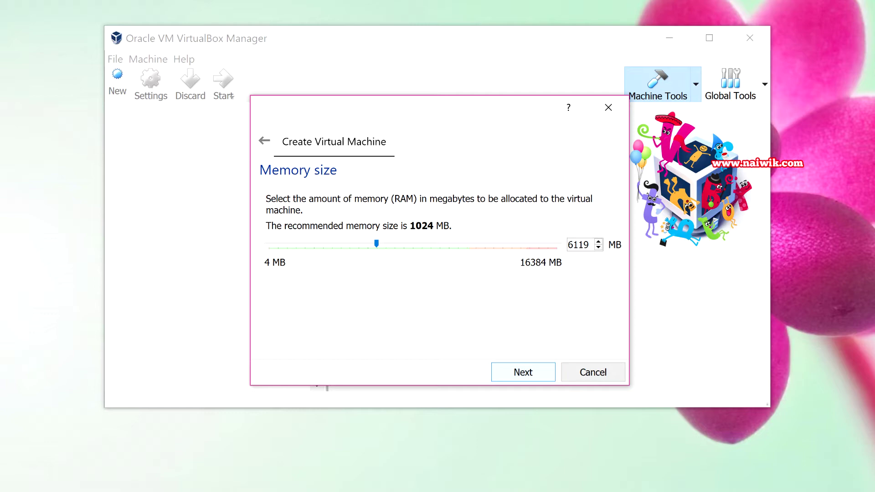
# - Accept the memory size and choose a new dynamically allocated VDI virtual hard disk
pyautogui.press('Return')
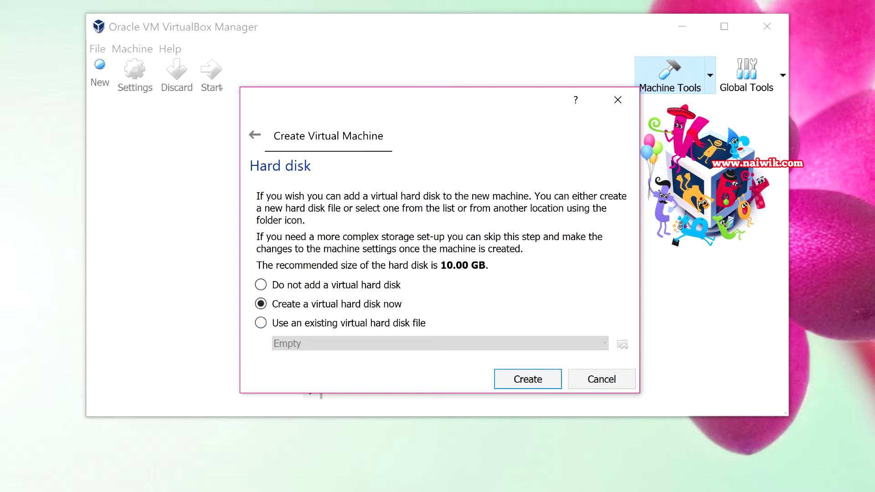
pyautogui.press('Return')
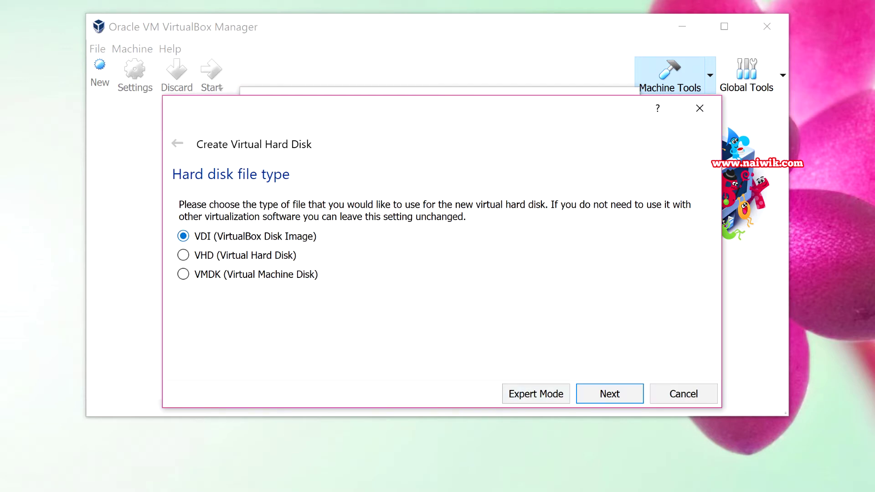
pyautogui.press('Return')
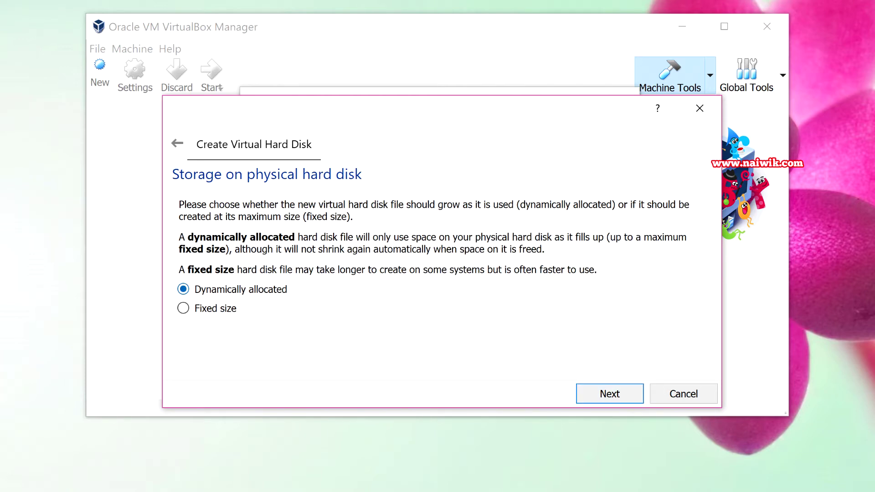
pyautogui.press('Return')
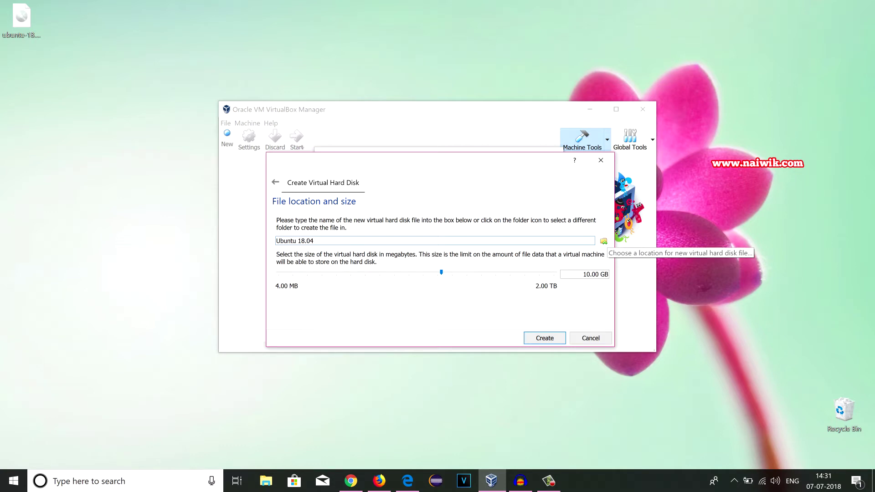
# - Save the disk as Ubuntu 18.04.vdi in D:\V Machine at 15.88 GB and create it
pyautogui.click(604, 241)
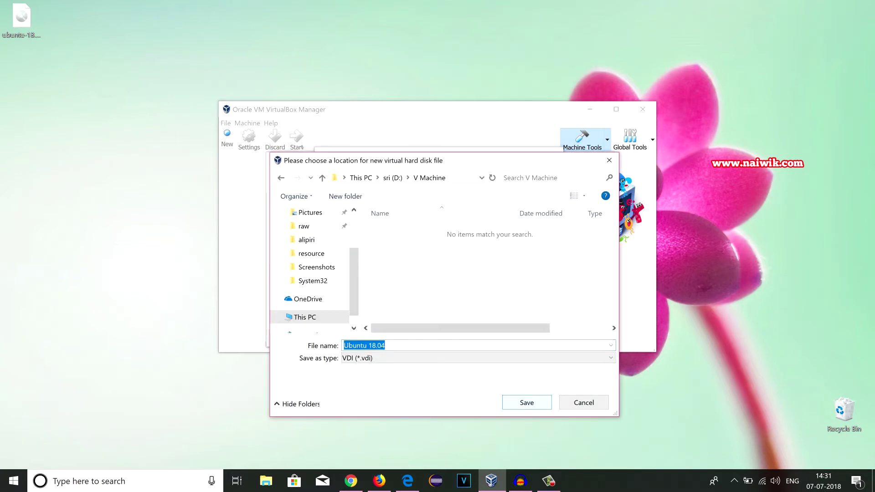
pyautogui.press('Return')
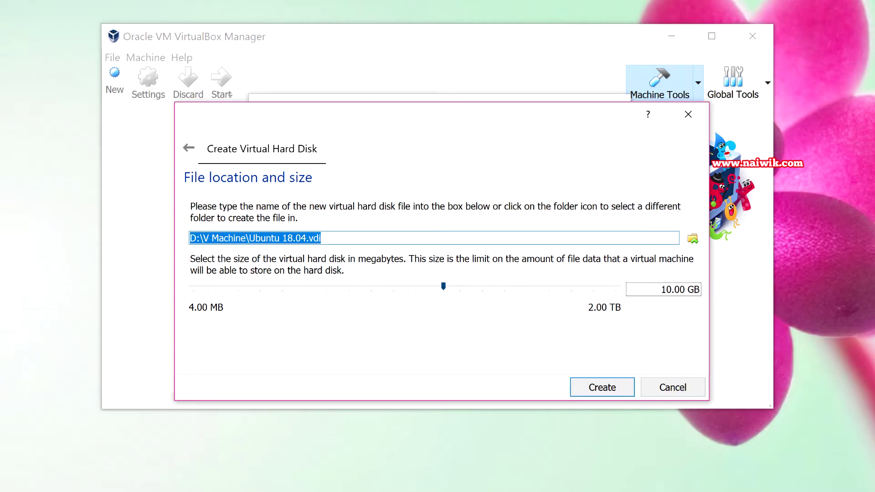
pyautogui.moveTo(443, 286); pyautogui.dragTo(462, 287)
pyautogui.press('Return')
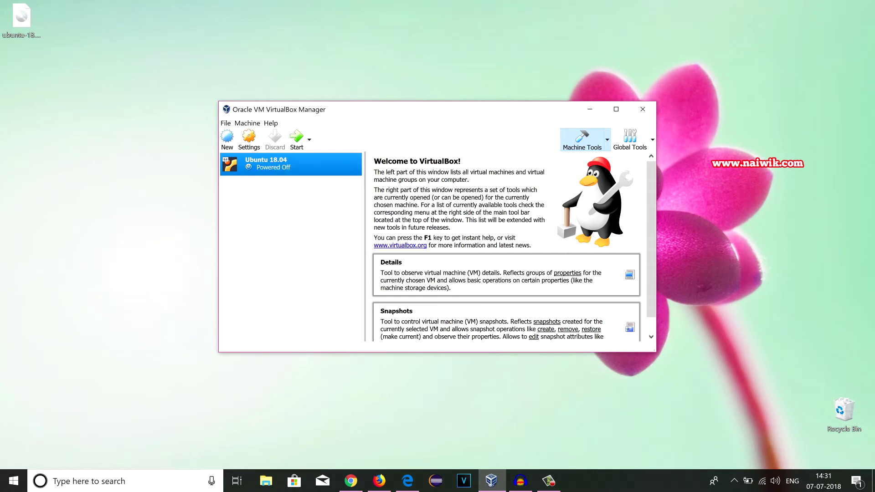
# - Start the Ubuntu 18.04 VM, then bring up ubuntu.com in Chrome
pyautogui.click(296, 139)
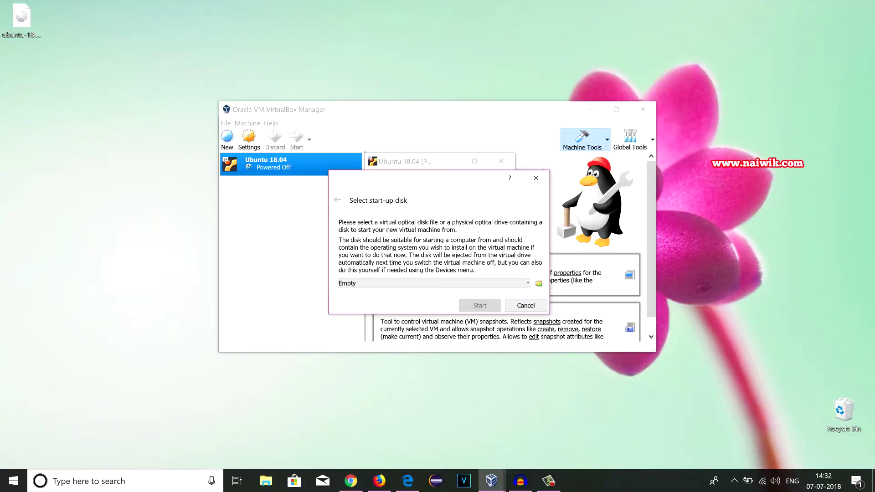
pyautogui.click(351, 481)
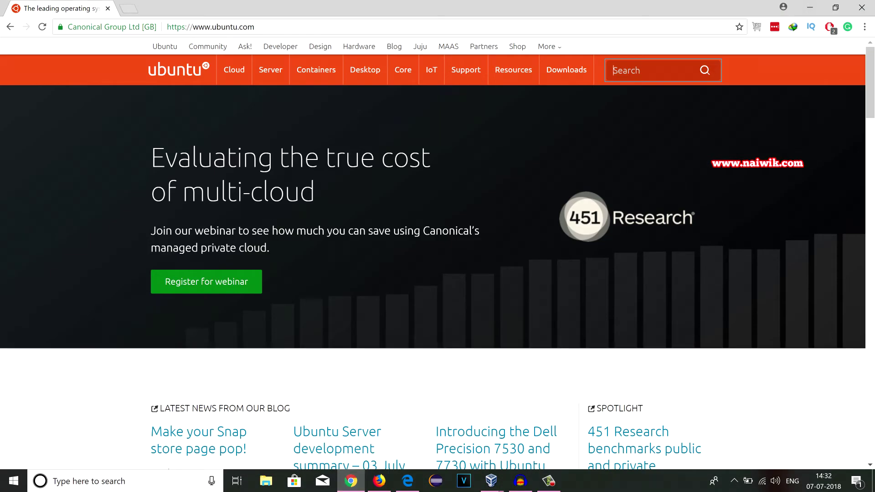
# - Go to the Ubuntu Desktop download page through the ubuntu.com Downloads menu
pyautogui.hotkey('ctrl', 'l')
pyautogui.moveTo(567, 70)
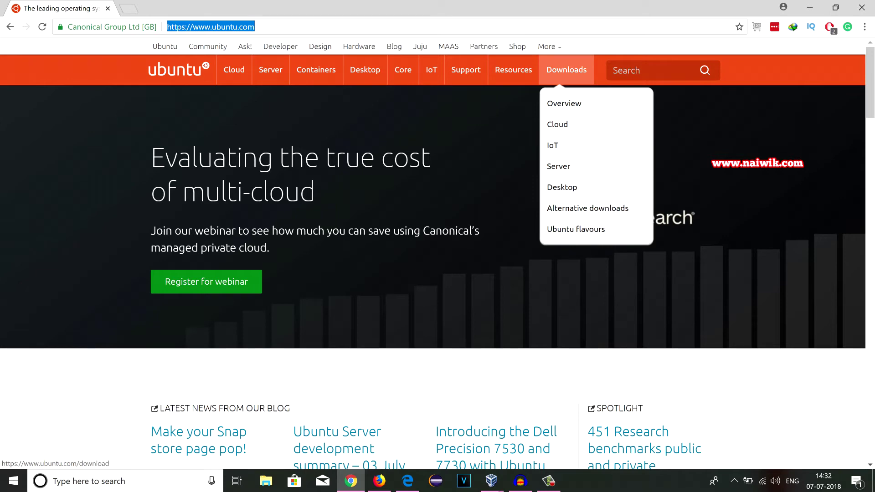
pyautogui.click(563, 187)
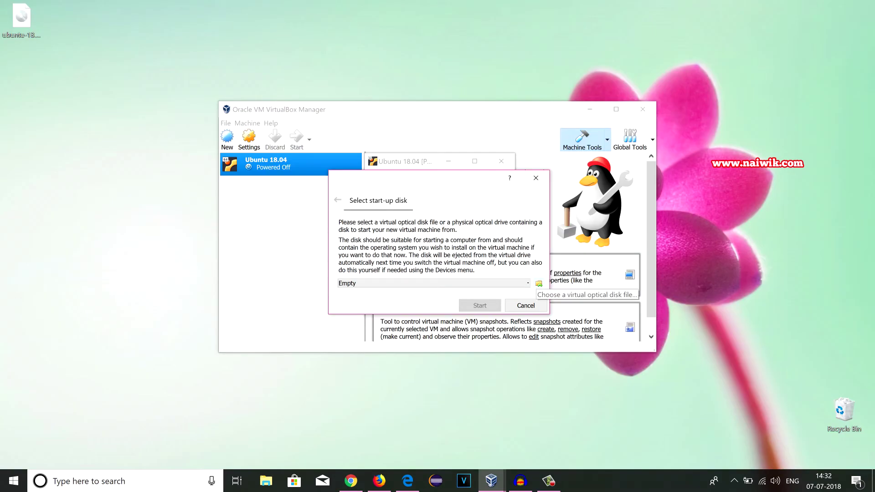
# - Load ubuntu-18.04-desktop-amd64.iso from the Desktop as start-up disk and boot from it
pyautogui.click(538, 284)
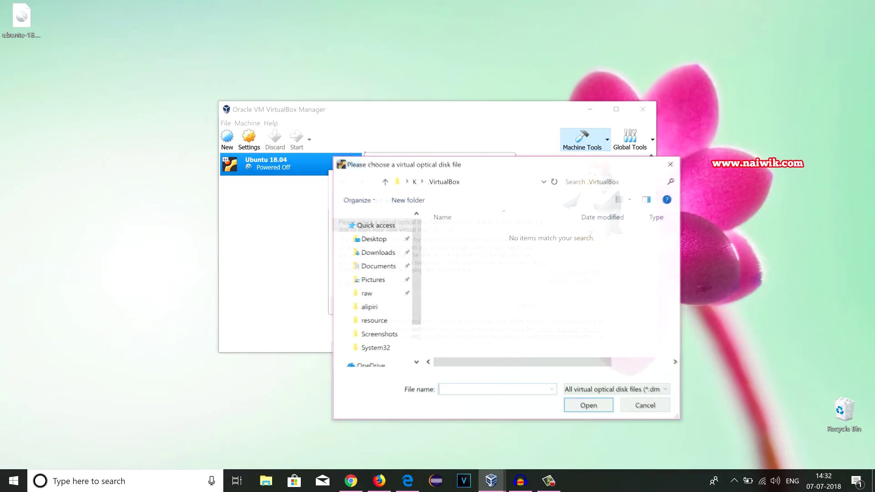
pyautogui.click(373, 239)
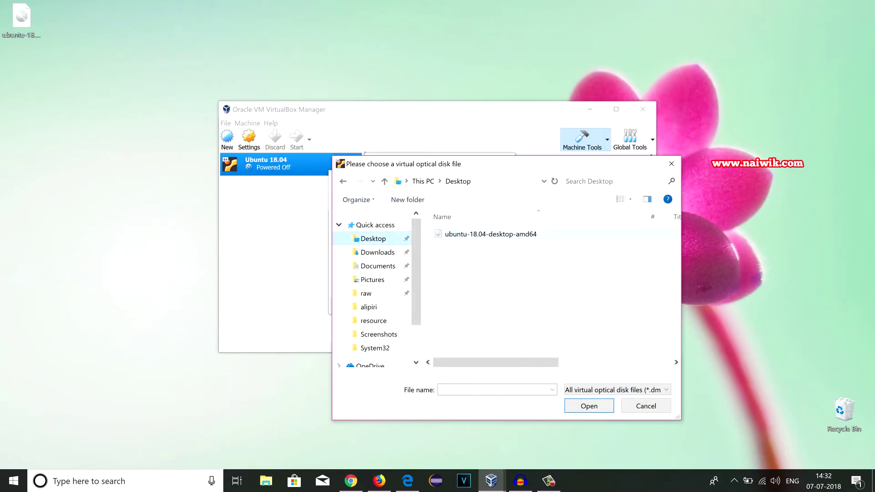
pyautogui.click(491, 234)
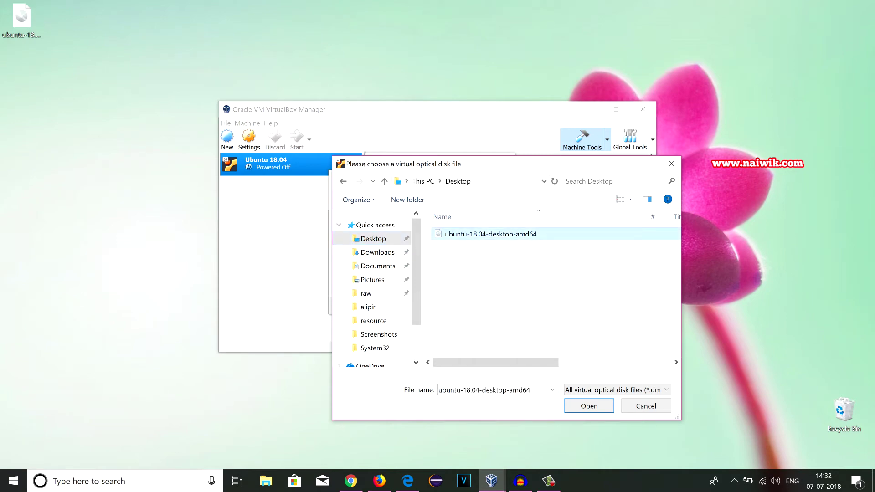
pyautogui.click(589, 406)
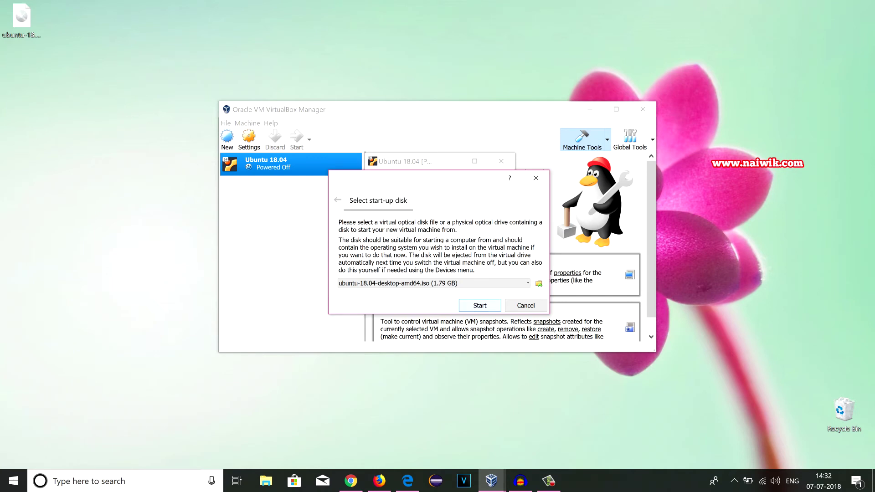
pyautogui.press('Return')
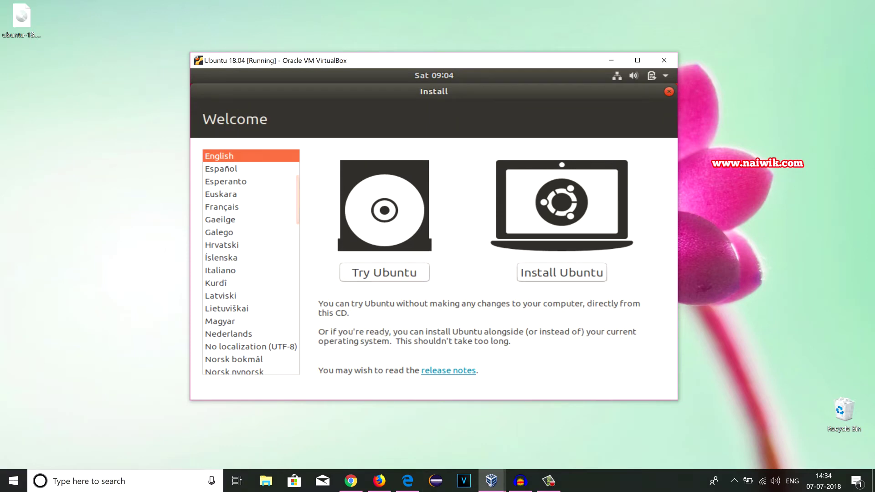
# - Choose Install Ubuntu and turn off downloading updates during installation
pyautogui.click(562, 273)
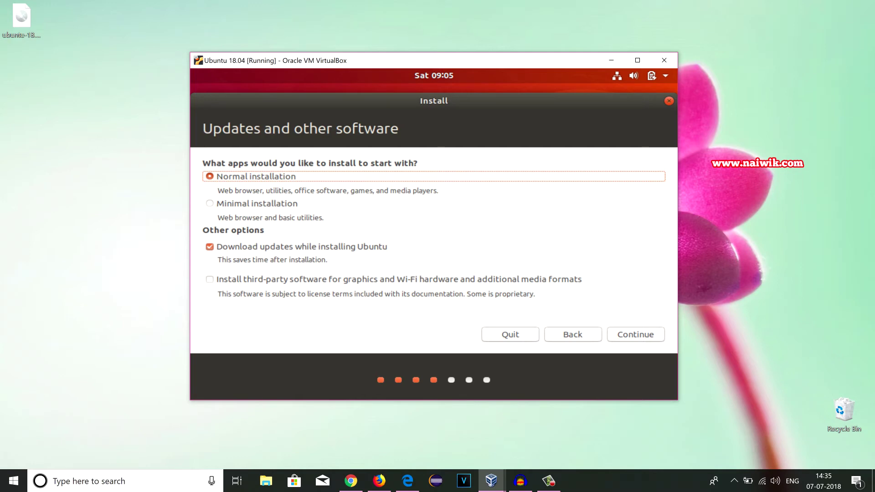
pyautogui.press('Tab')
pyautogui.press('space')
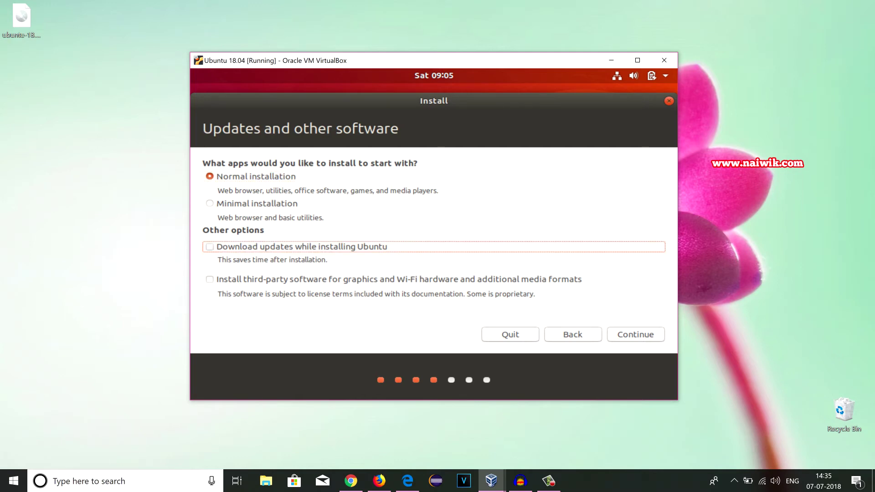
pyautogui.press('Return')
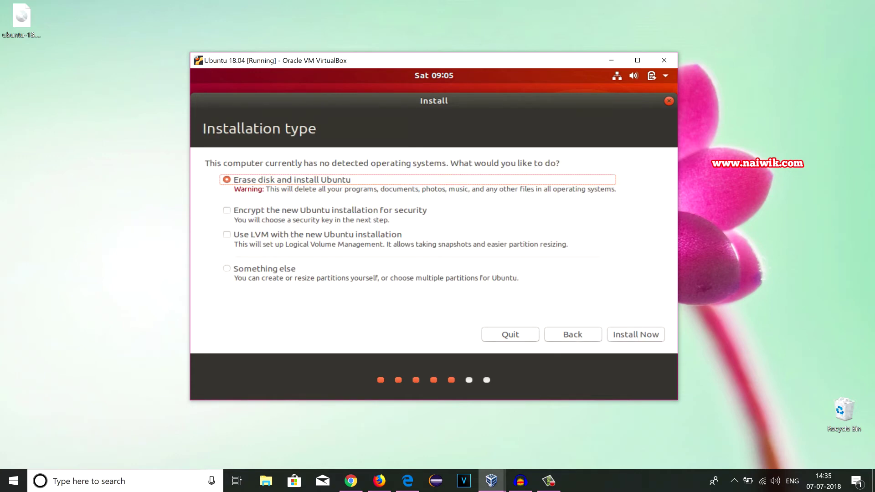
# - Install with the whole disk erased, confirm the partition changes, and accept Kolkata as location
pyautogui.press('Return')
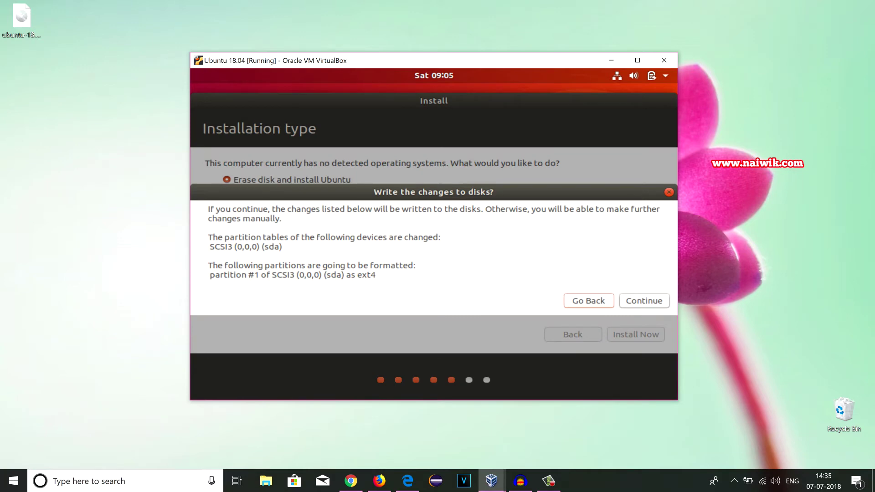
pyautogui.press('Return')
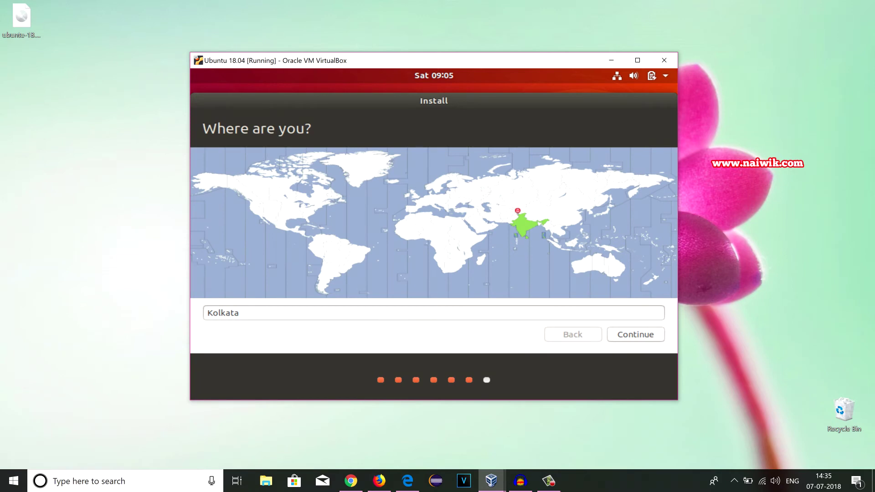
pyautogui.press('Return')
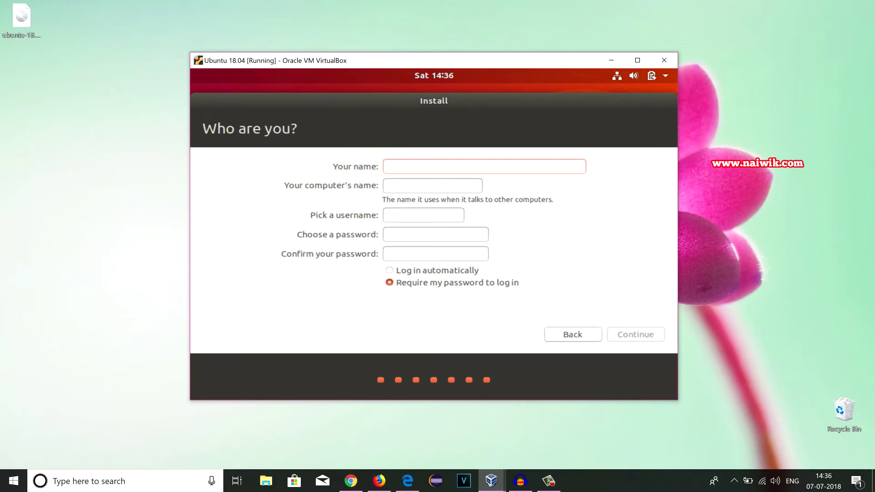
# - Enter the user's name and the account password twice, then start the installation
pyautogui.write('Naiwik')
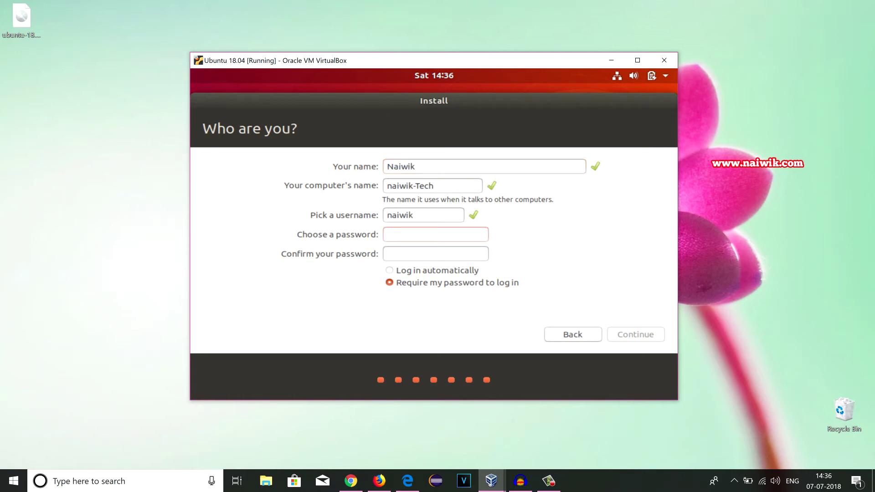
pyautogui.write('123')
pyautogui.press('Tab')
pyautogui.write('123')
pyautogui.press('Return')
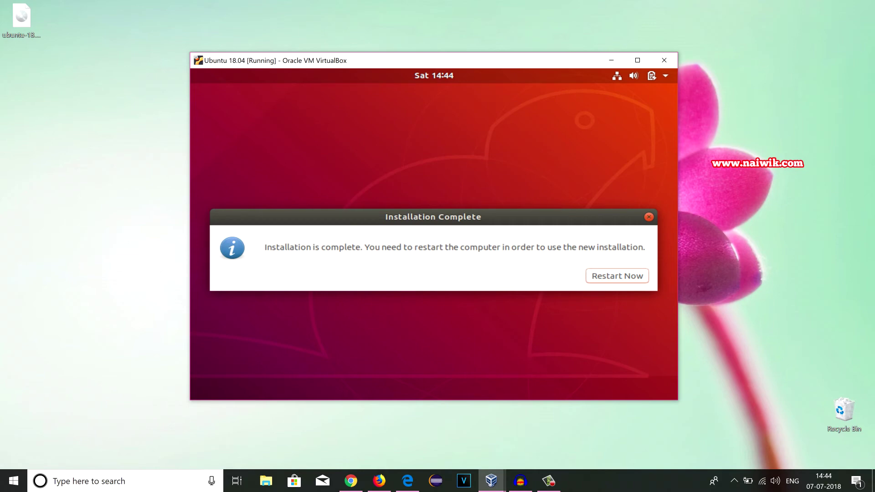
# - Restart into the installed Ubuntu, sign in with the account password, and close What's new
pyautogui.click(617, 276)
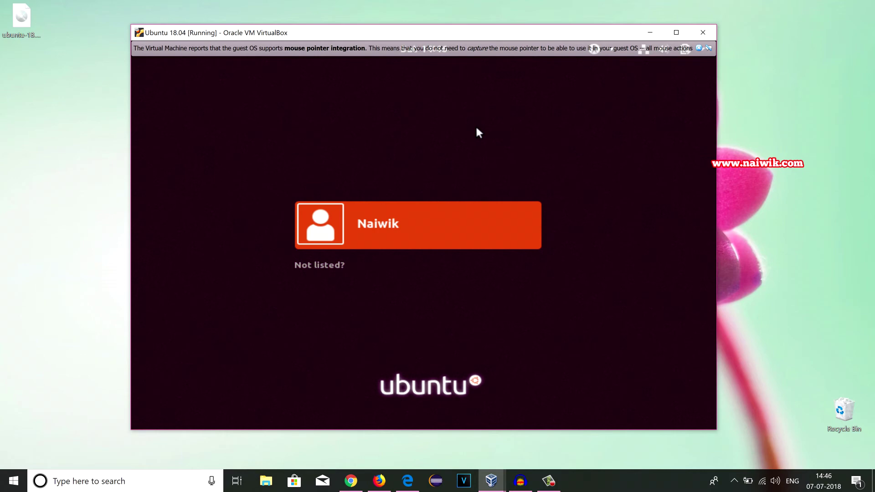
pyautogui.press('Return')
pyautogui.write('***')
pyautogui.press('Return')
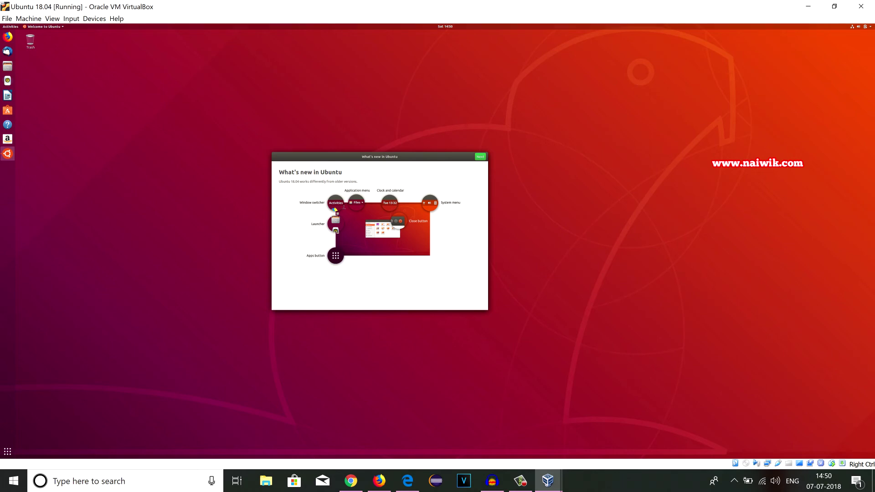
pyautogui.hotkey('alt', 'F4')
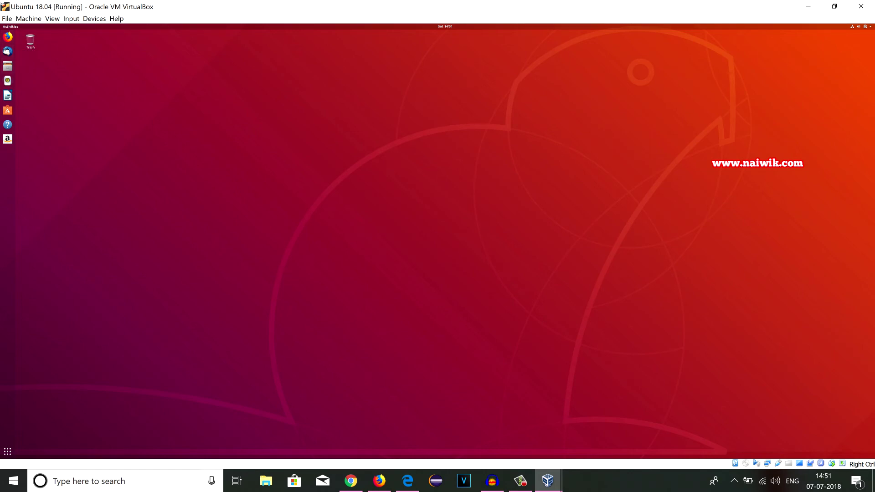
# - Open the user's Account Settings and view the About system information
pyautogui.click(865, 27)
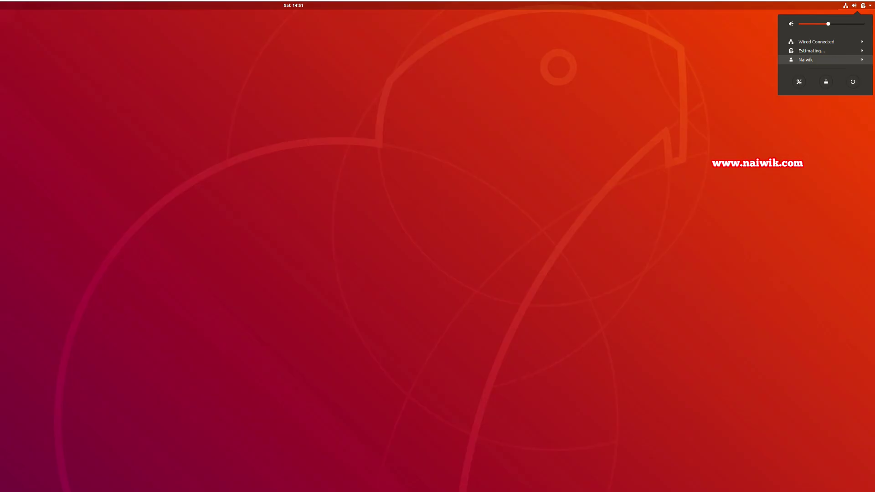
pyautogui.click(806, 60)
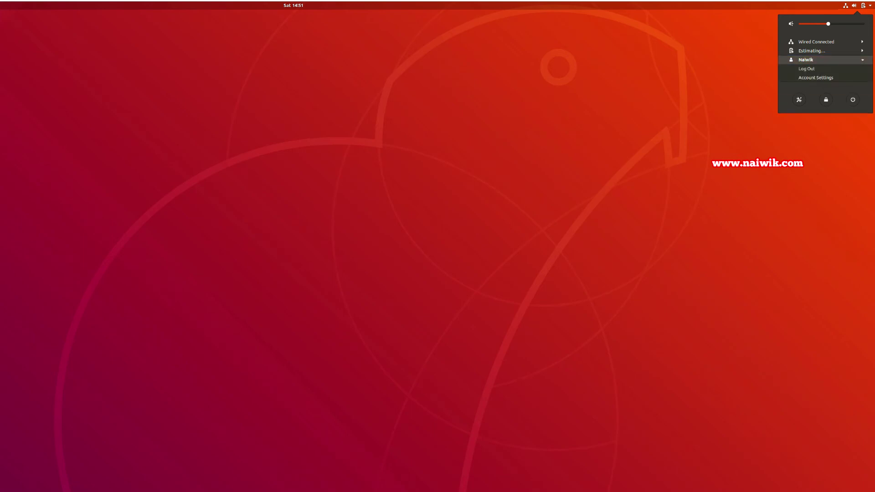
pyautogui.click(816, 77)
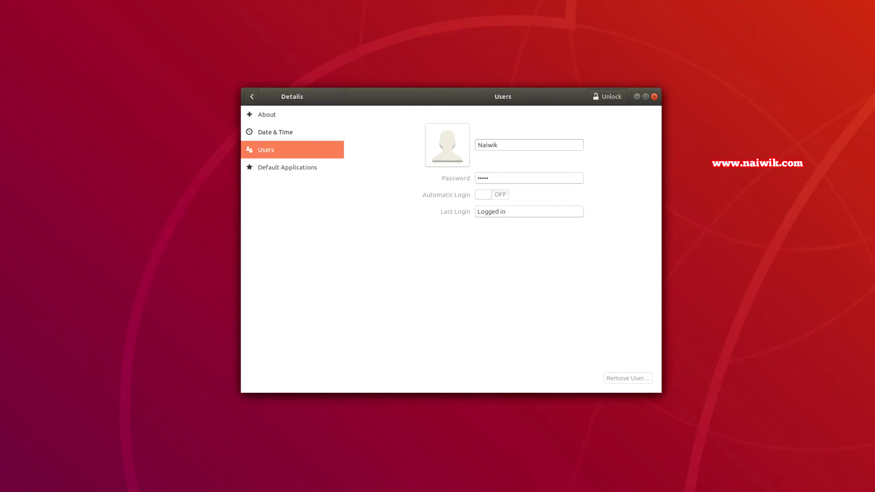
pyautogui.click(267, 115)
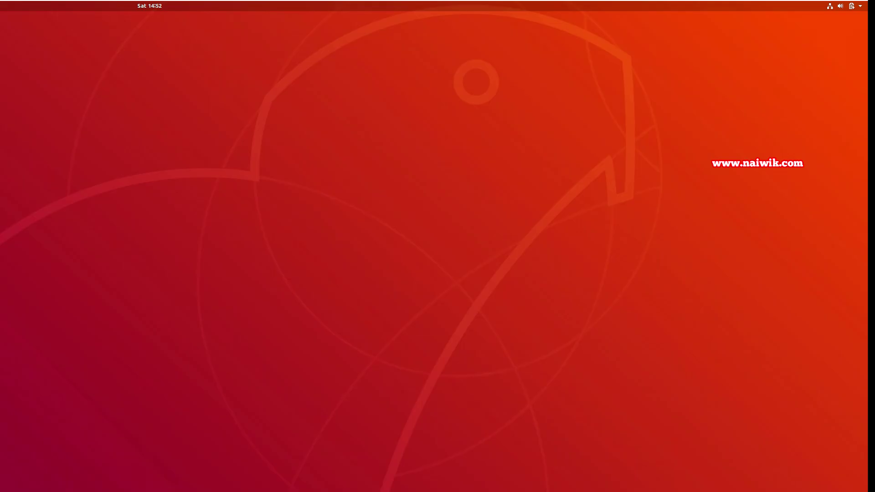
# - Power off the Ubuntu machine from the system status menu
pyautogui.click(844, 5)
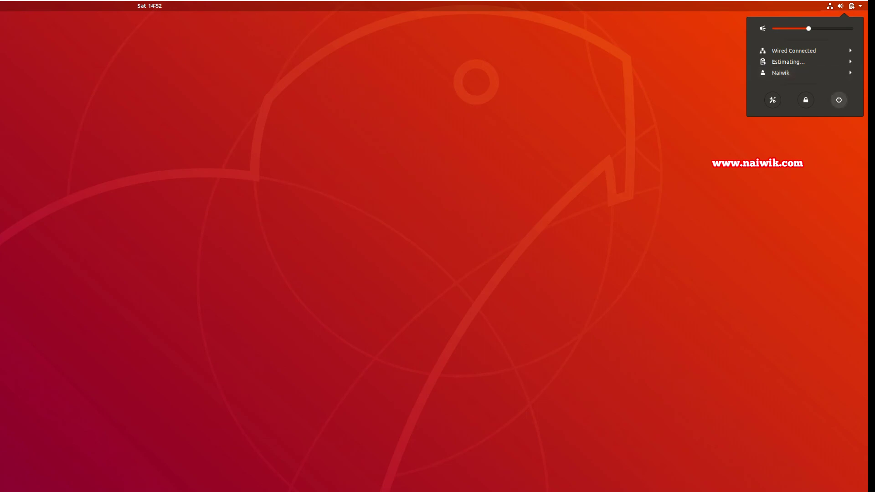
pyautogui.click(839, 100)
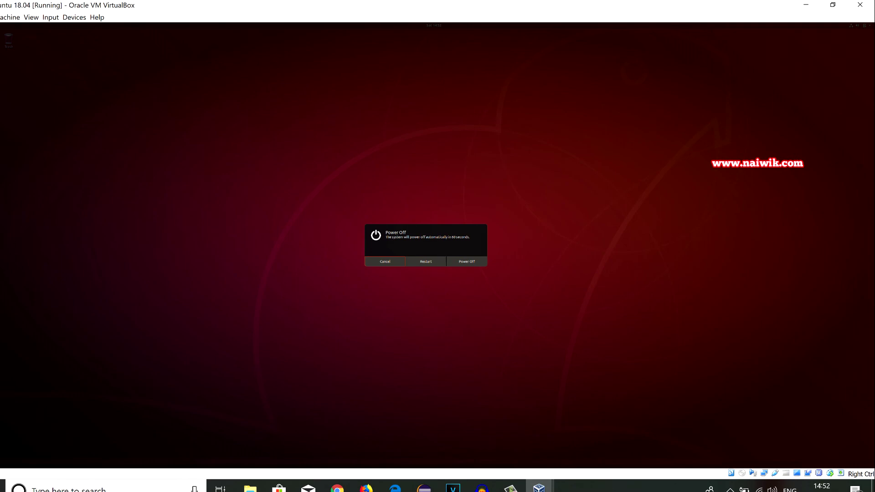
pyautogui.click(467, 262)
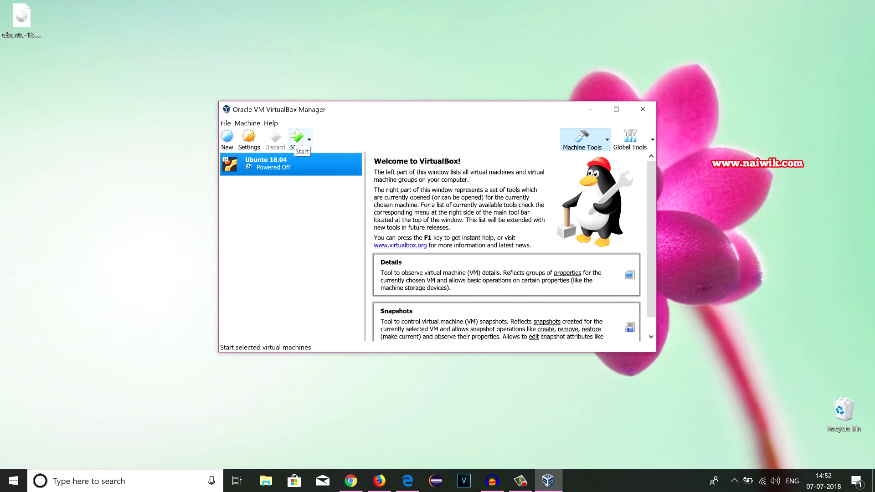
# - Restart the Ubuntu 18.04 VM, log in with the account password, and request Power Off
pyautogui.click(296, 139)
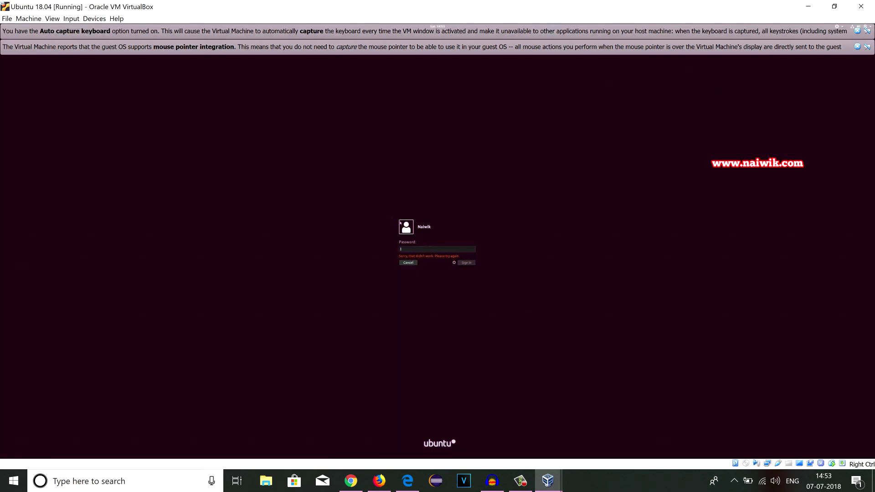
pyautogui.write('•••')
pyautogui.press('Return')
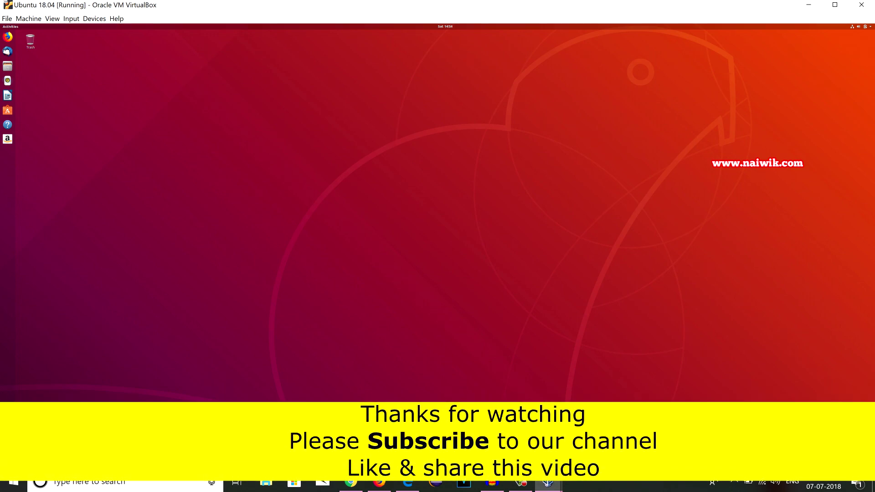
pyautogui.click(865, 27)
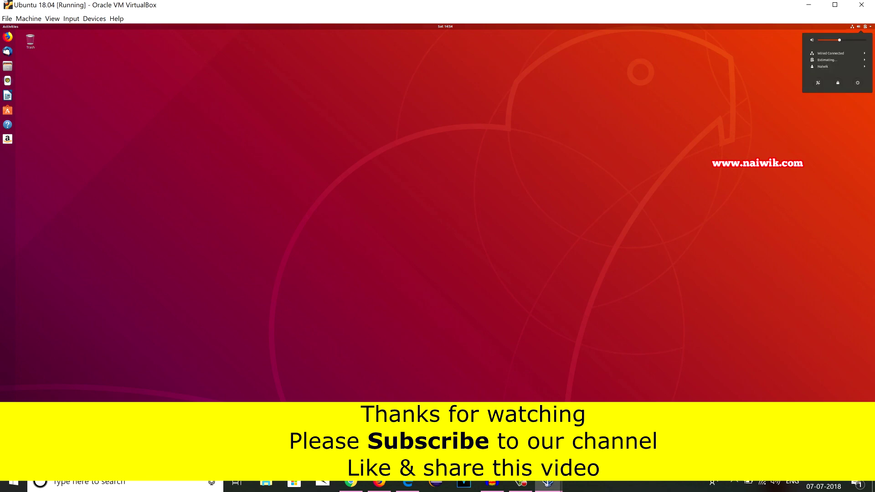
pyautogui.click(857, 83)
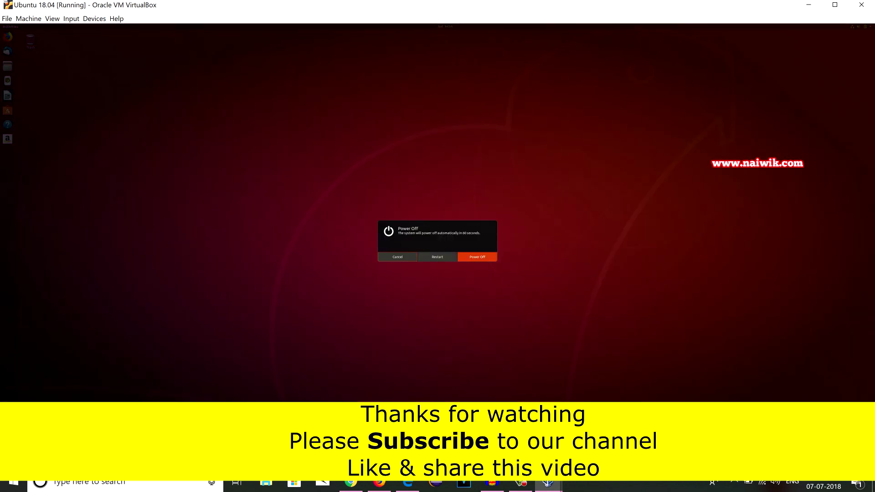